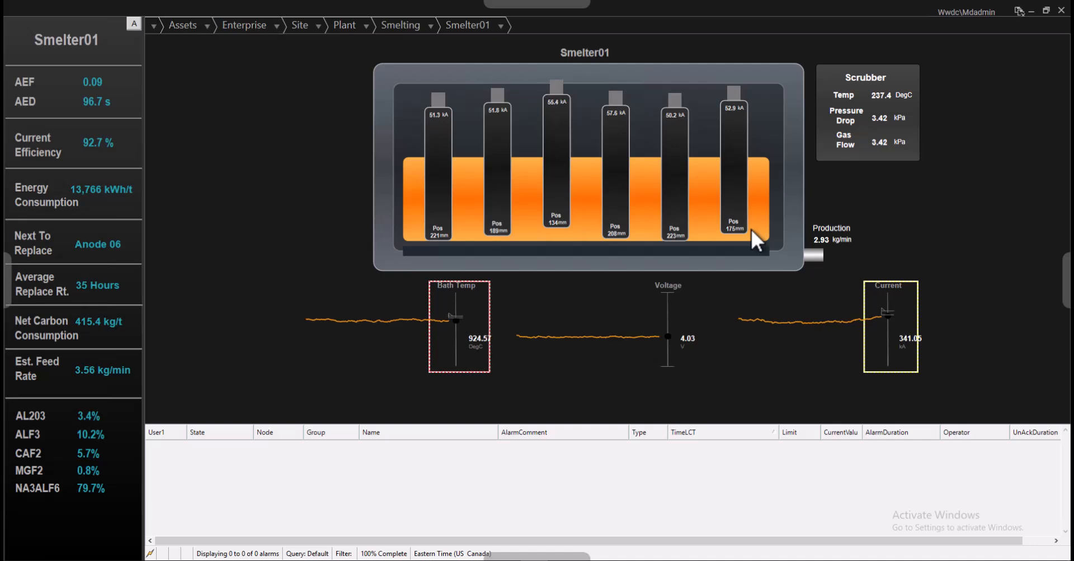
Step: View Anode03's details on the Smelter01 display, switch to Smelter05 and select one of its anodes
click(554, 155)
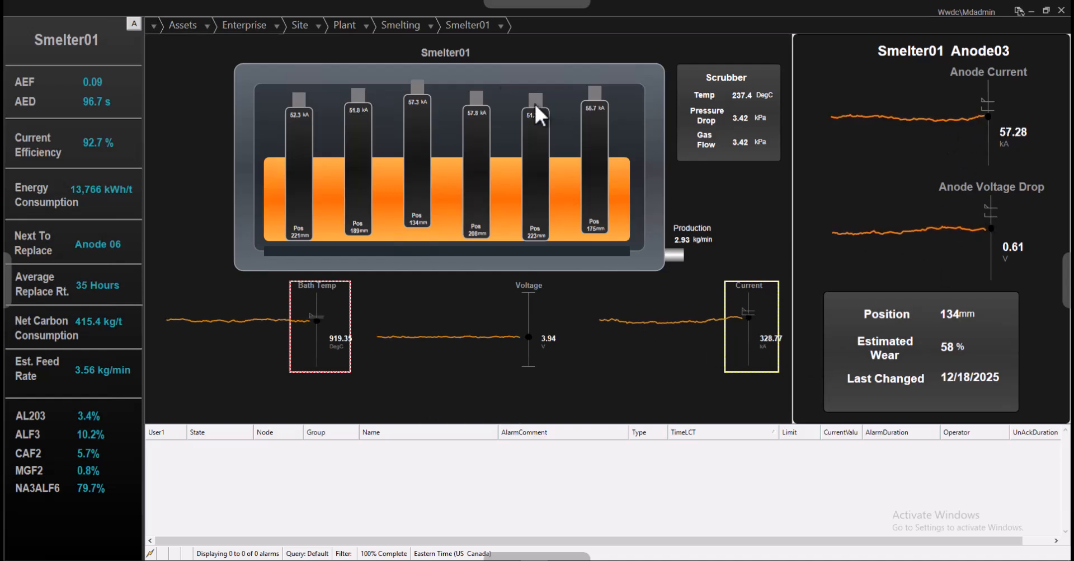
click(431, 26)
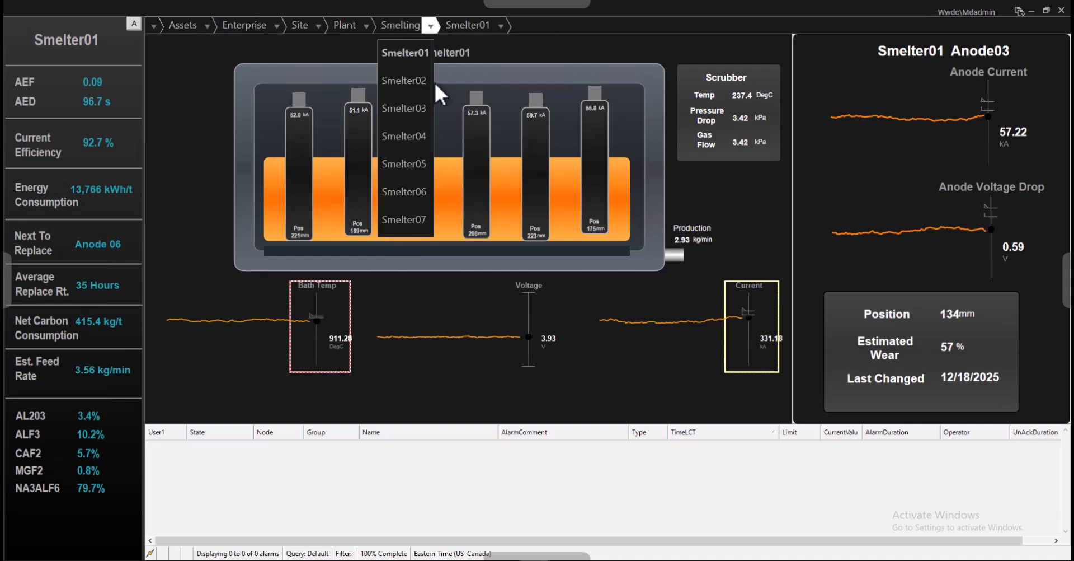
click(414, 164)
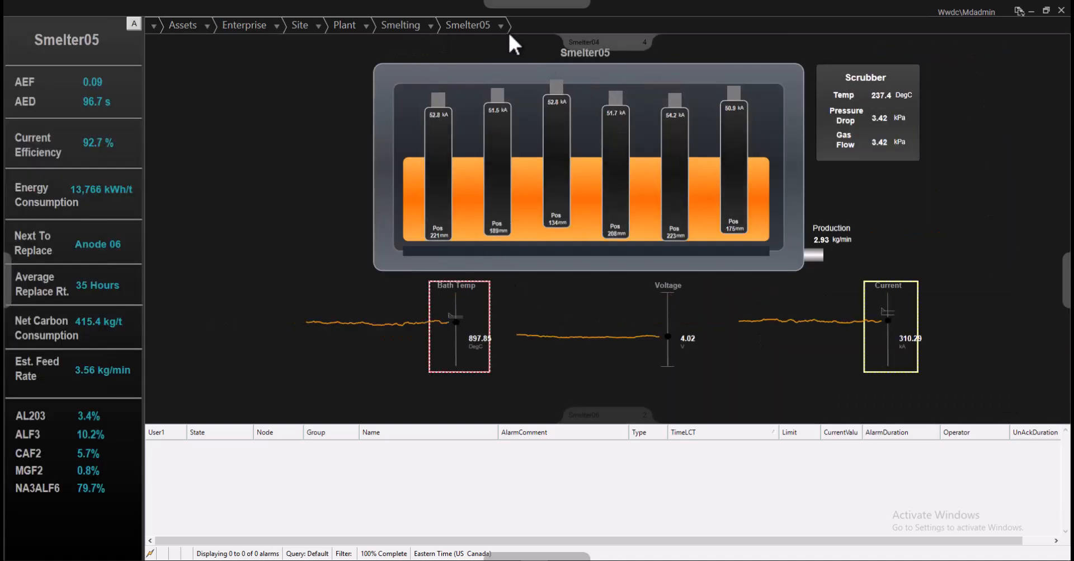
click(727, 139)
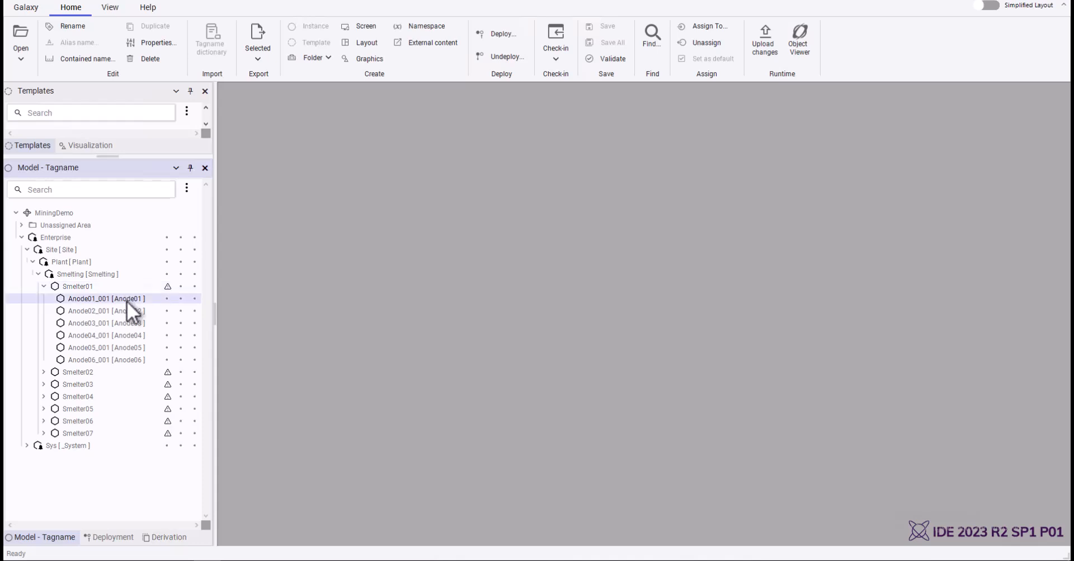
Step: Expand Smelter02 in the model tree, and open the system services configuration with the MiningDemo services expanded
click(44, 372)
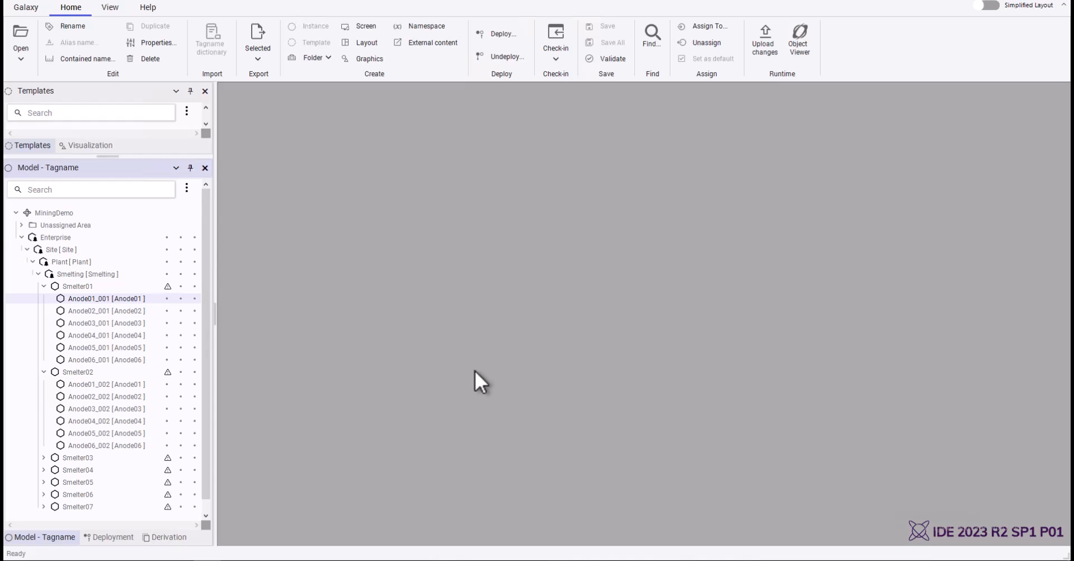
click(25, 8)
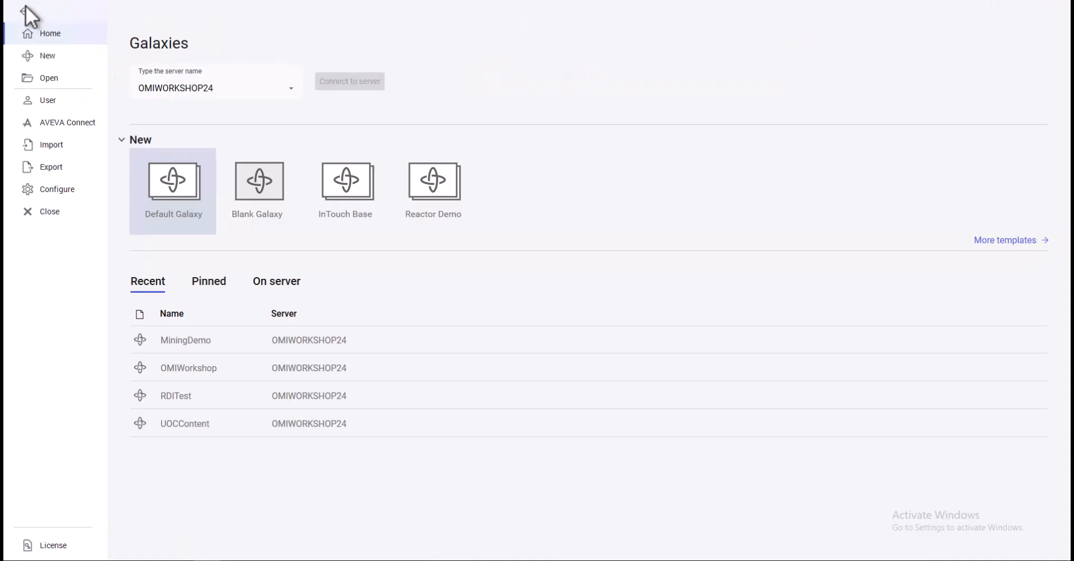
click(70, 191)
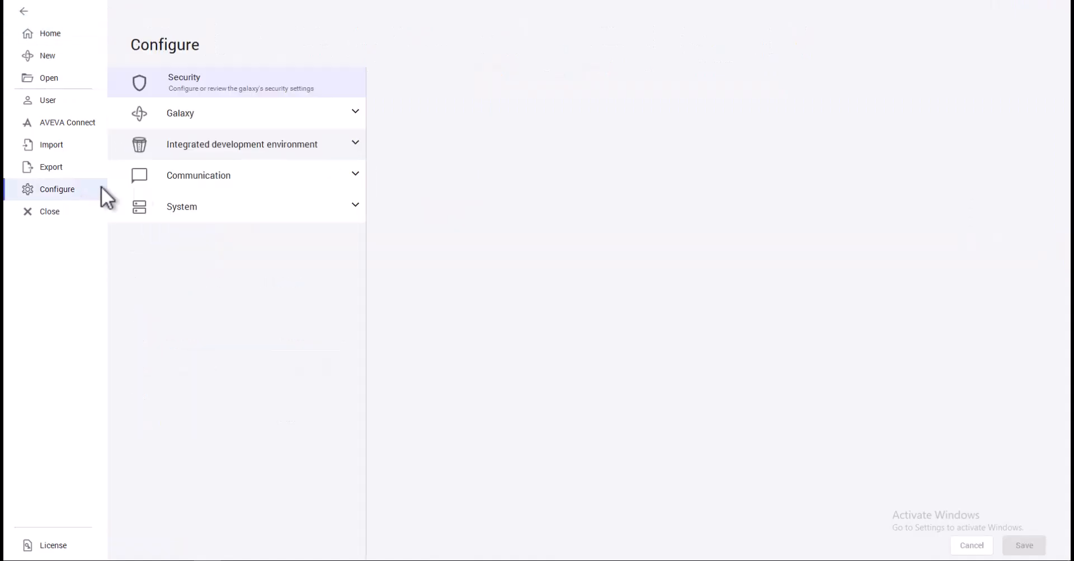
click(192, 207)
click(232, 267)
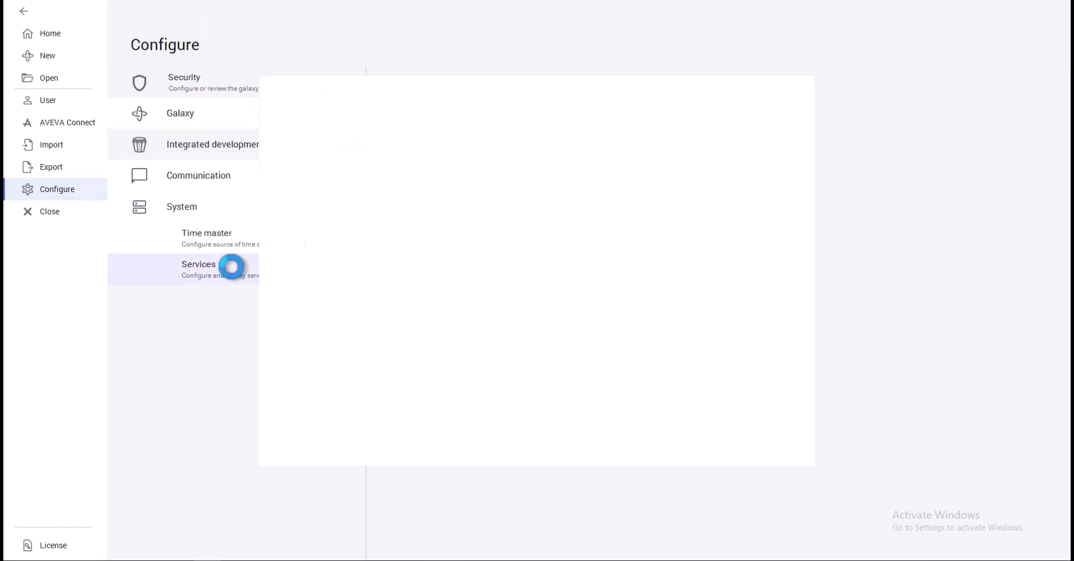
click(270, 114)
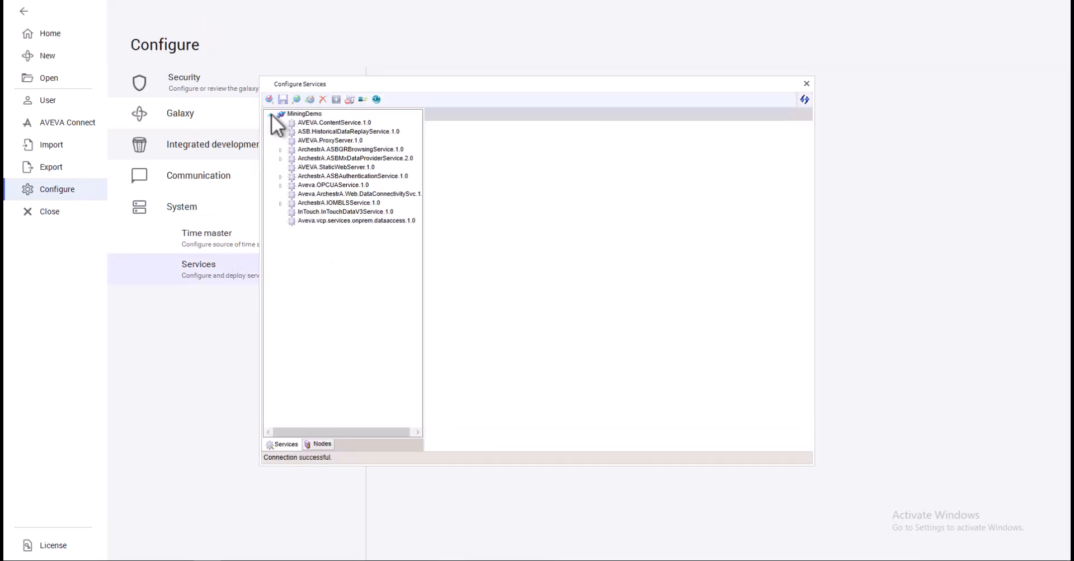
drag(407, 84, 388, 58)
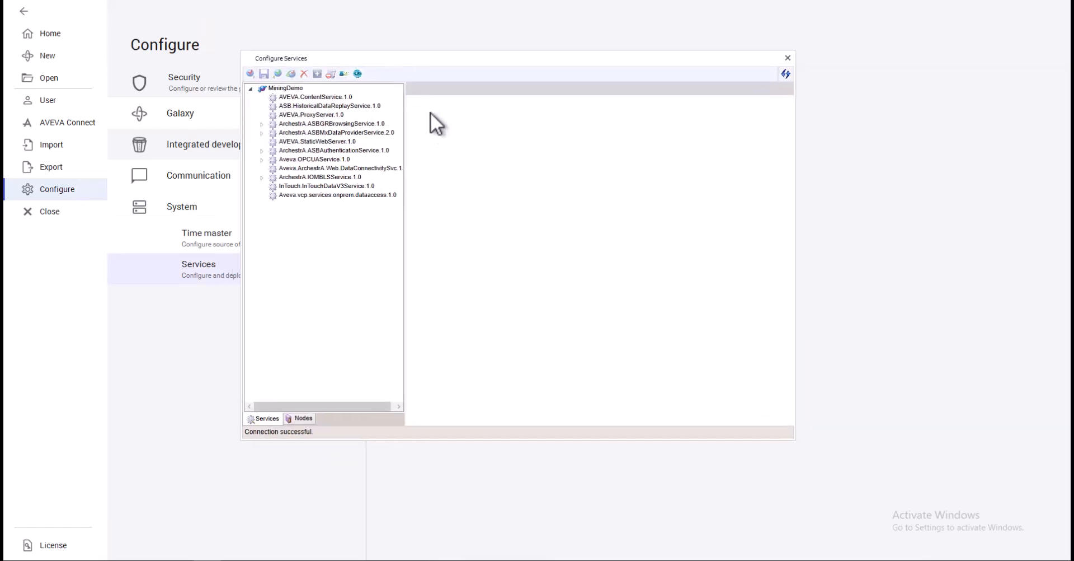
Step: Open the settings of Default_MiningDemo_OPCUAService under Aveva.OPCUAService.1.0 and deploy that service instance
click(261, 160)
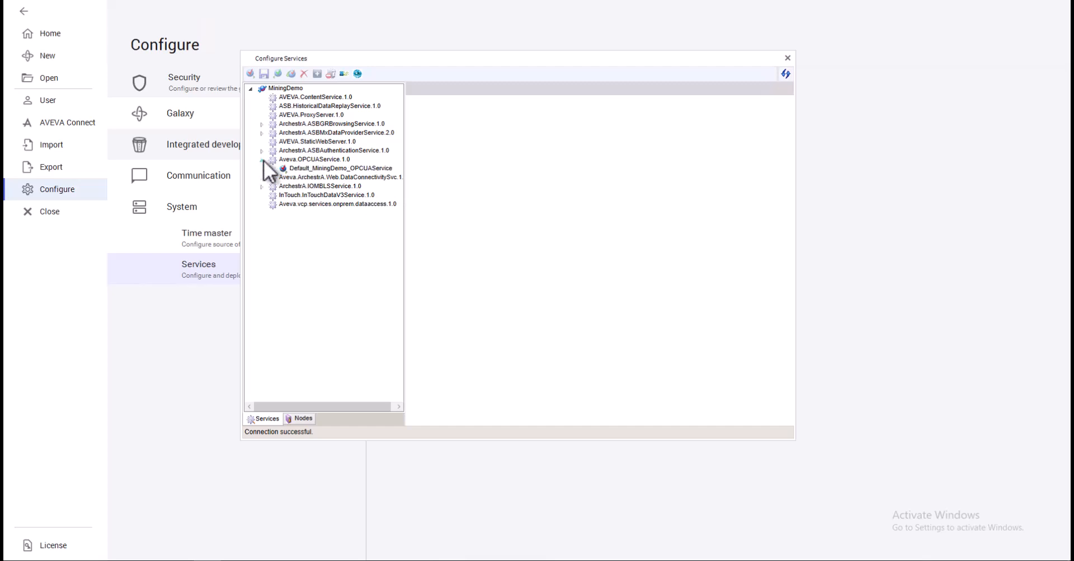
click(317, 168)
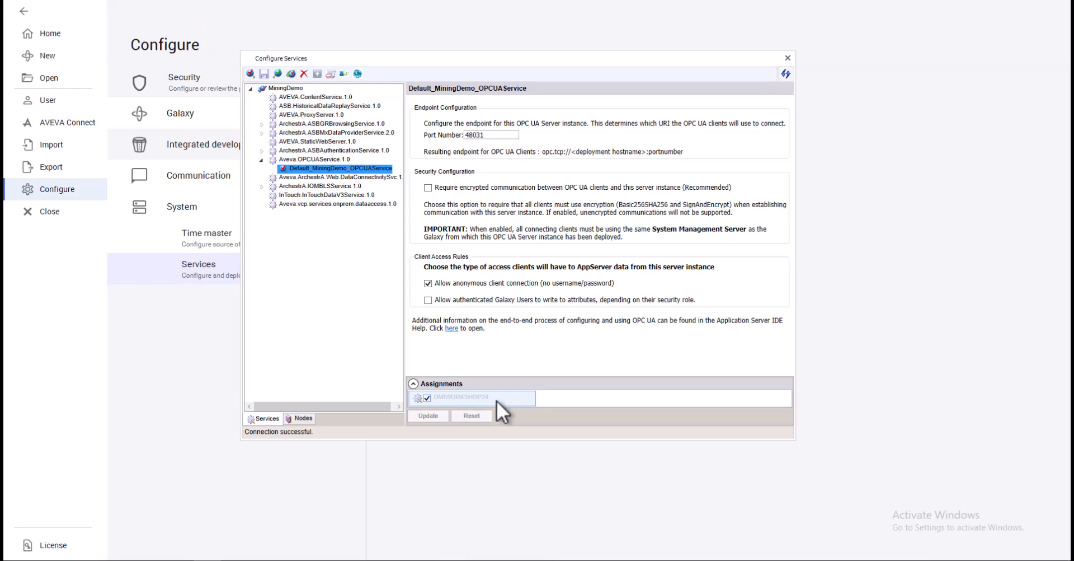
right_click(352, 170)
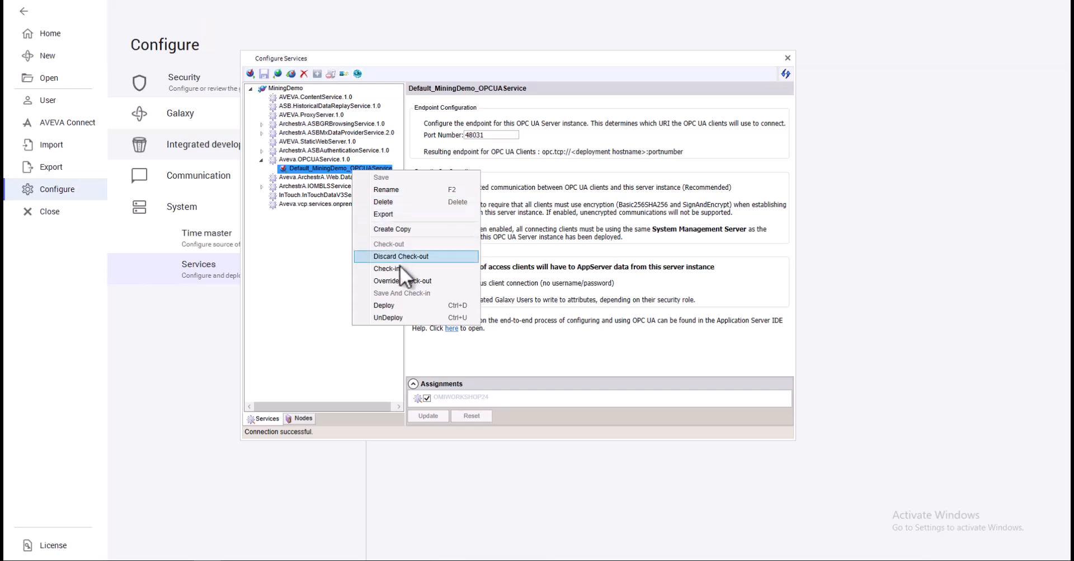
click(395, 305)
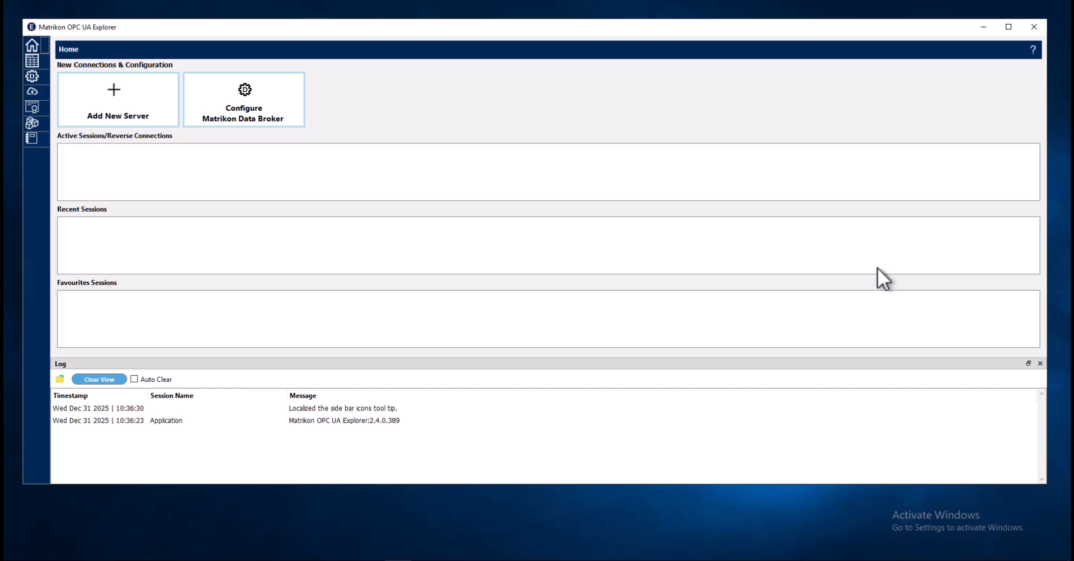
Step: Add a new server connection and run a custom discovery for hostname localhost on port 48031
click(170, 120)
click(855, 97)
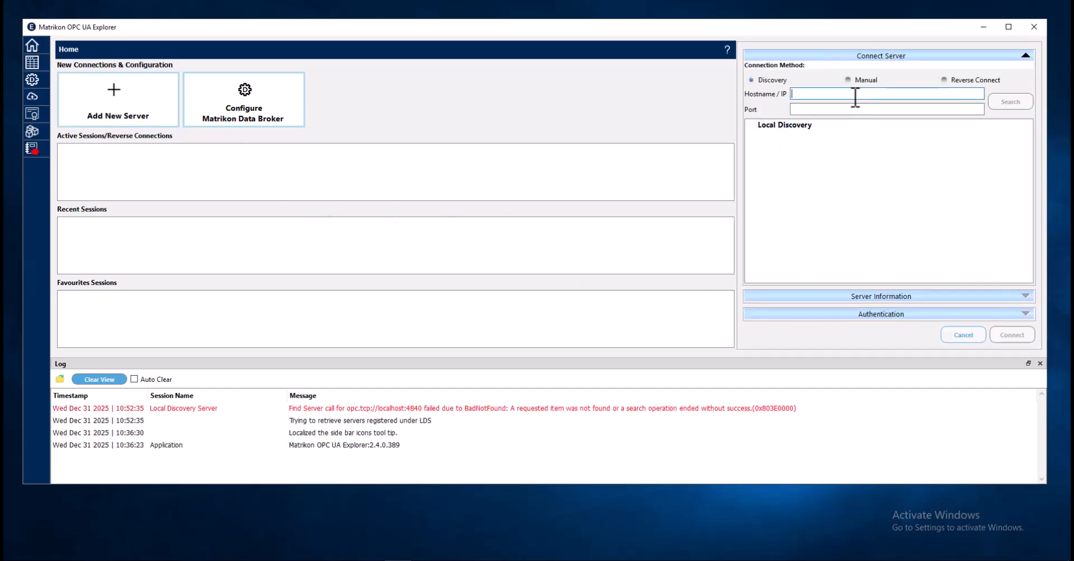
text(localhost)
text(48031)
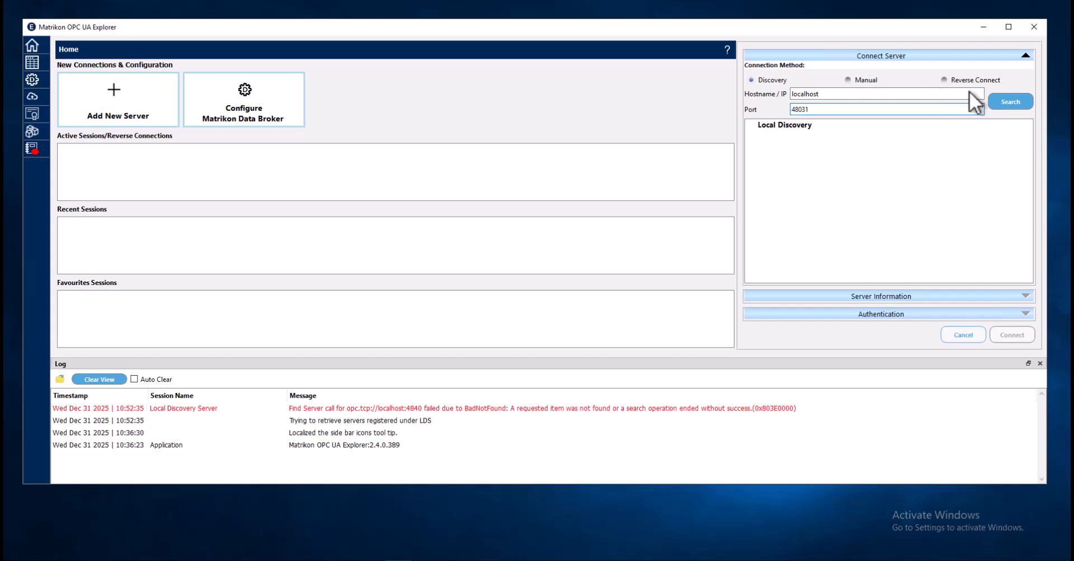
click(1010, 102)
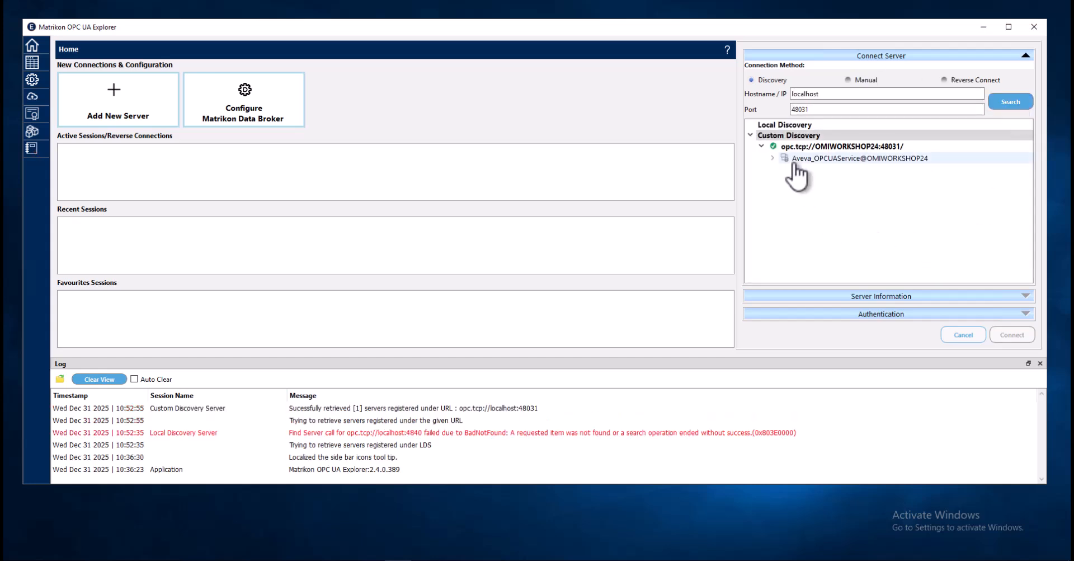
Step: Connect to the discovered Aveva_OPCUAService server using the None - None security endpoint
click(791, 160)
click(818, 169)
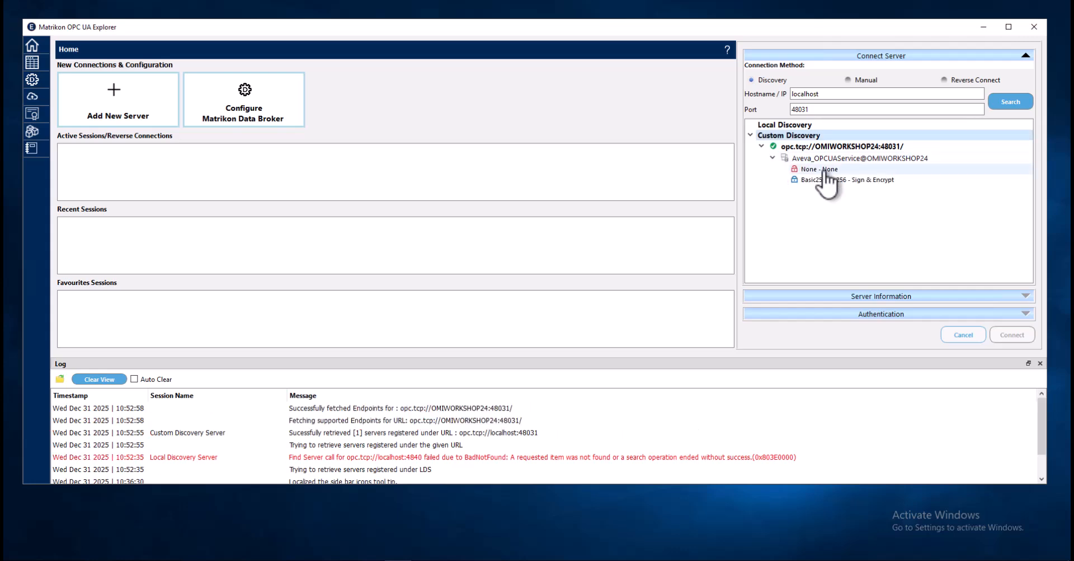
click(1010, 335)
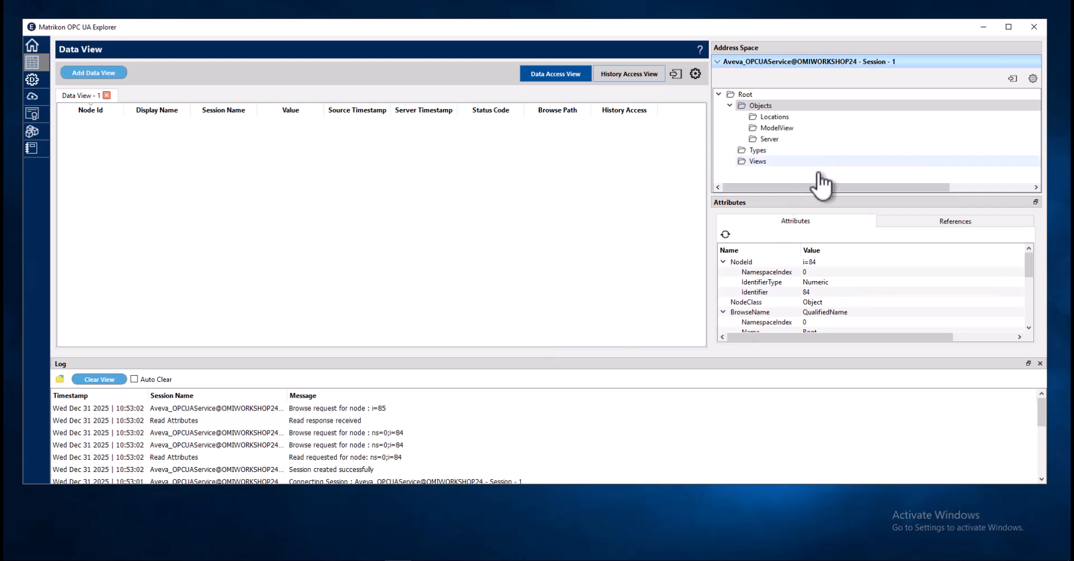
Step: Expand ModelView, MiningDemo and Enterprise in the address space, and enlarge the browsing area by shrinking the log and attributes areas
click(772, 129)
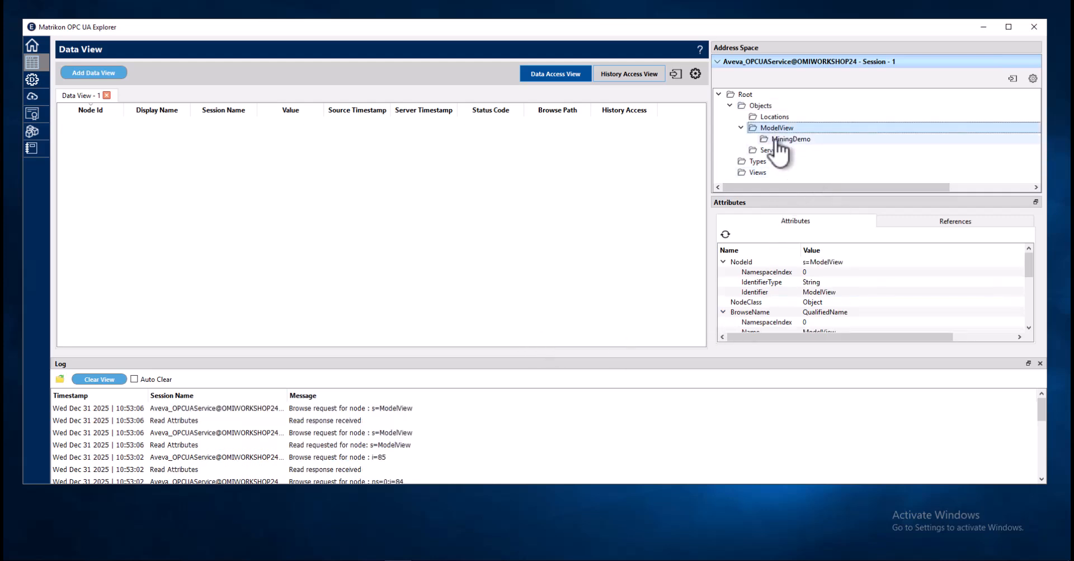
click(784, 140)
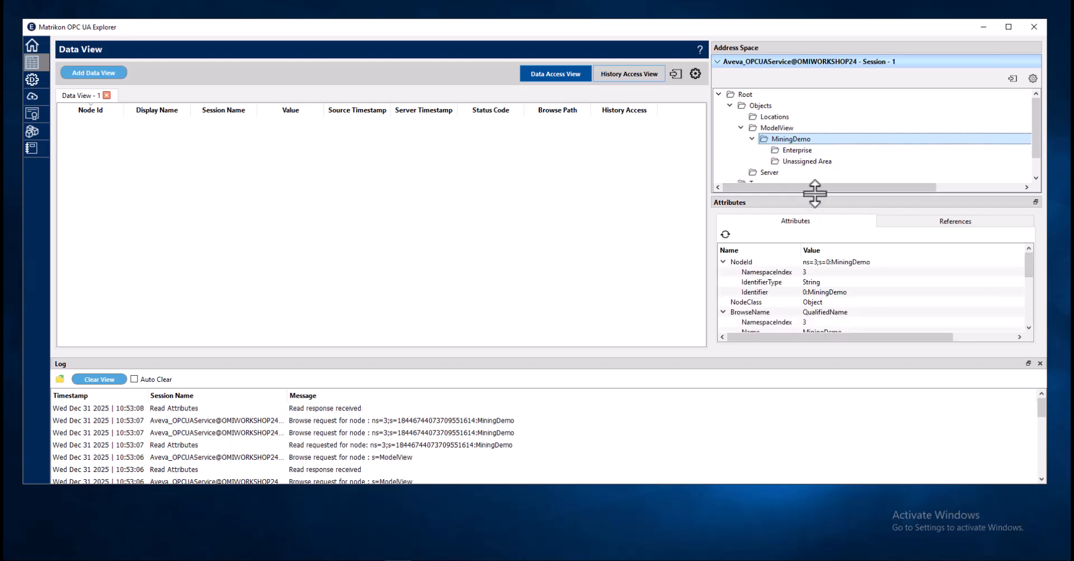
drag(816, 196, 818, 227)
click(794, 150)
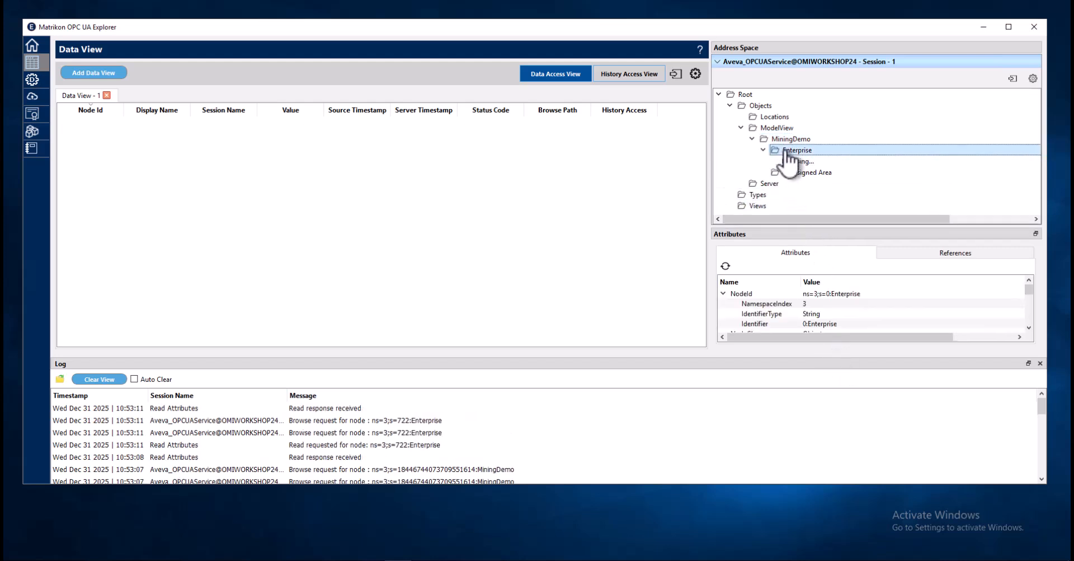
drag(863, 227, 878, 296)
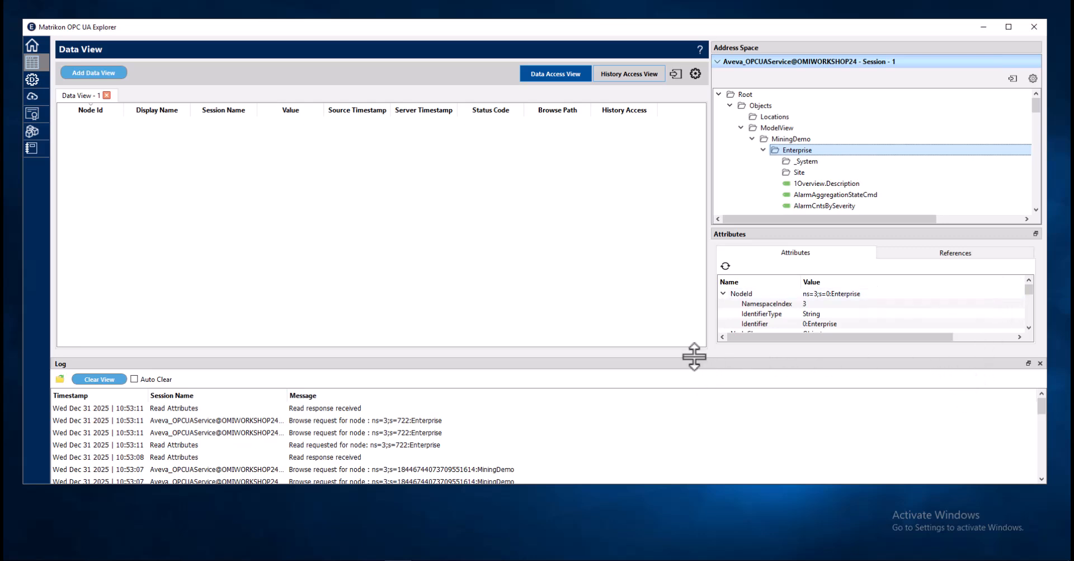
drag(692, 356, 703, 443)
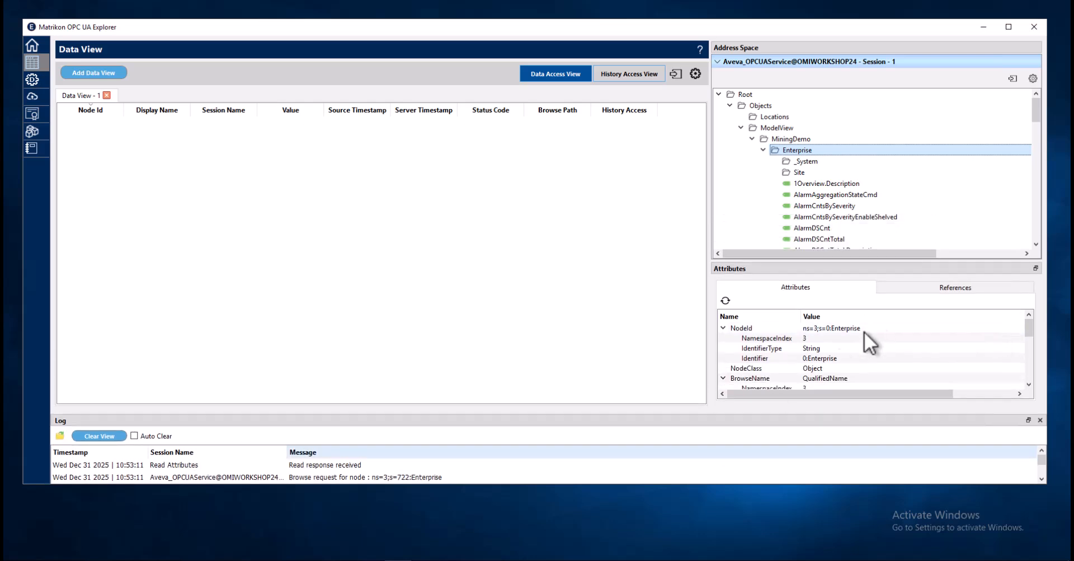
drag(881, 260, 882, 330)
Step: Expand Site, Plant and Smelting below Enterprise to reach the list of smelters
drag(1037, 116, 1039, 125)
double_click(801, 129)
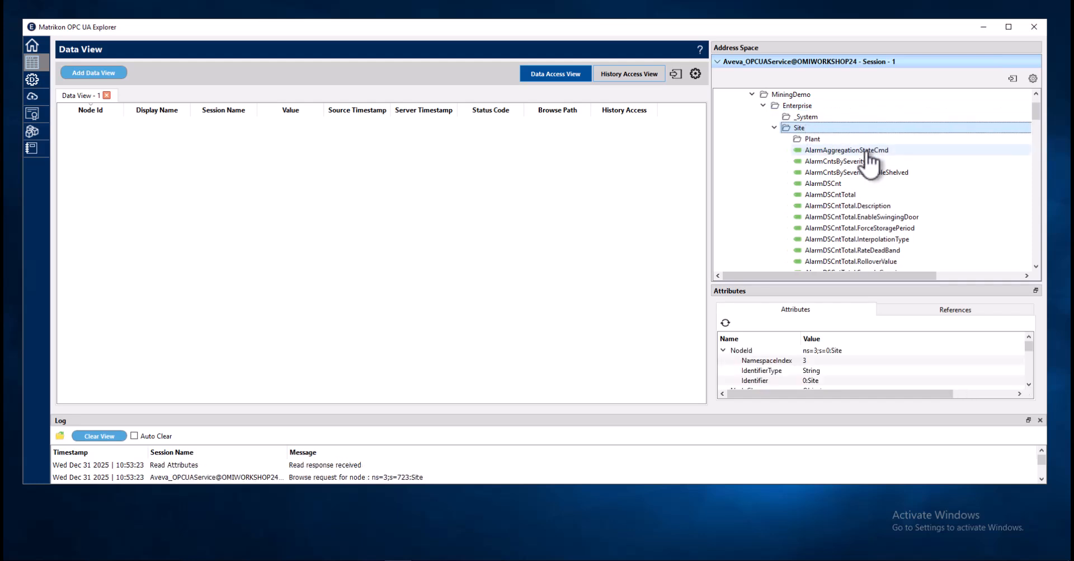
double_click(821, 140)
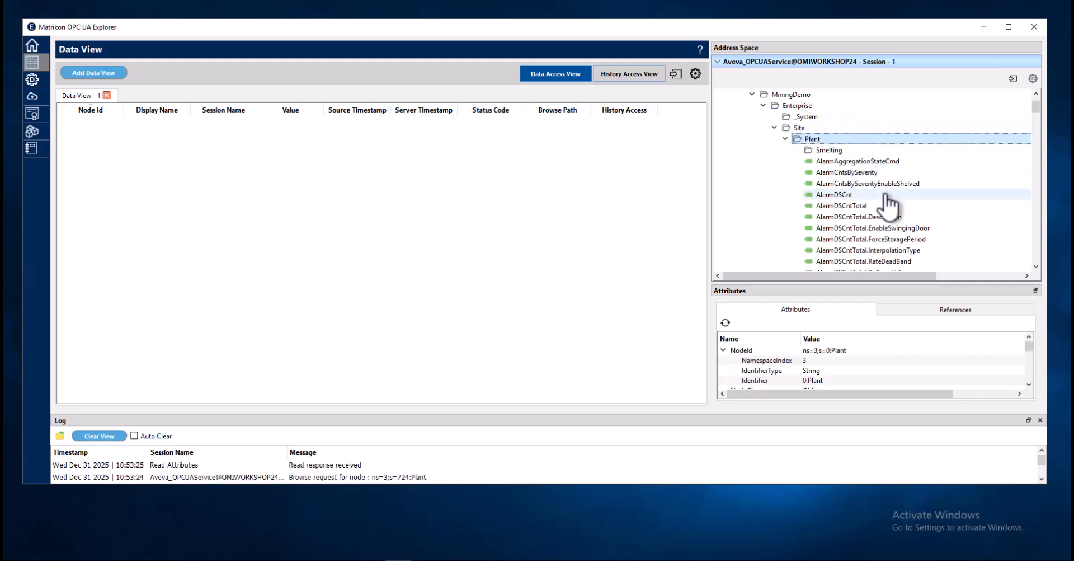
double_click(829, 150)
mouse_move(1036, 110)
mouse_down()
mouse_move(1032, 151)
mouse_move(1032, 114)
mouse_up()
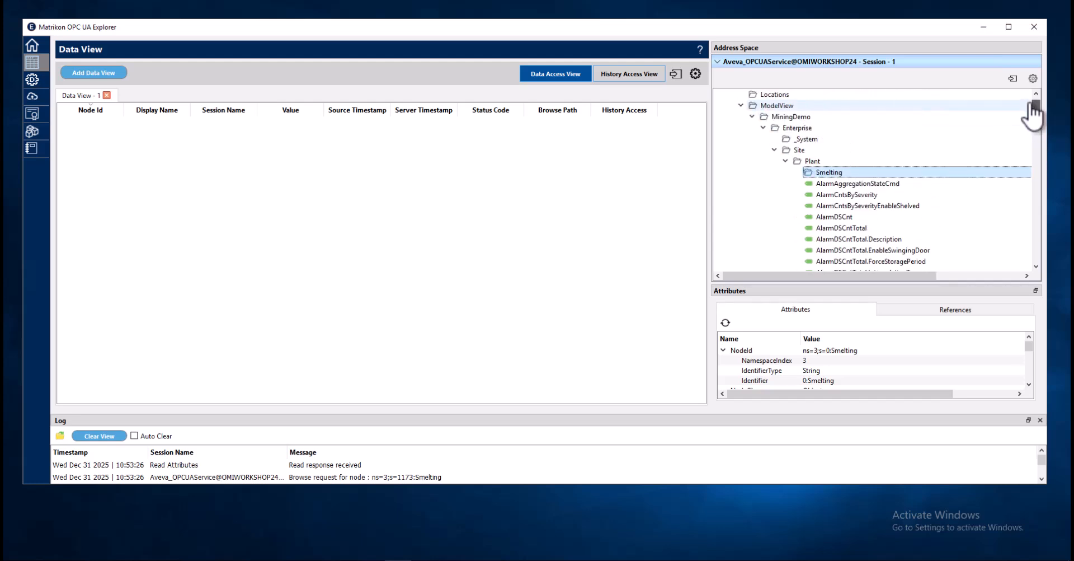
double_click(830, 173)
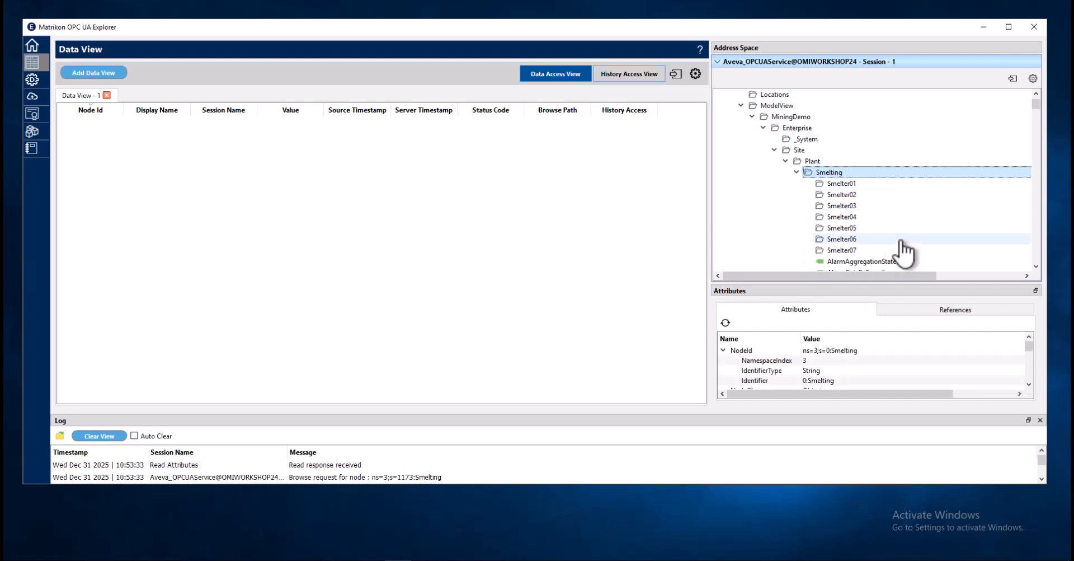
Step: Expand Smelter01 and add its BathTemp.PV and CellCurrent.PV tags to Data View - 1
click(845, 184)
drag(1035, 103, 1035, 189)
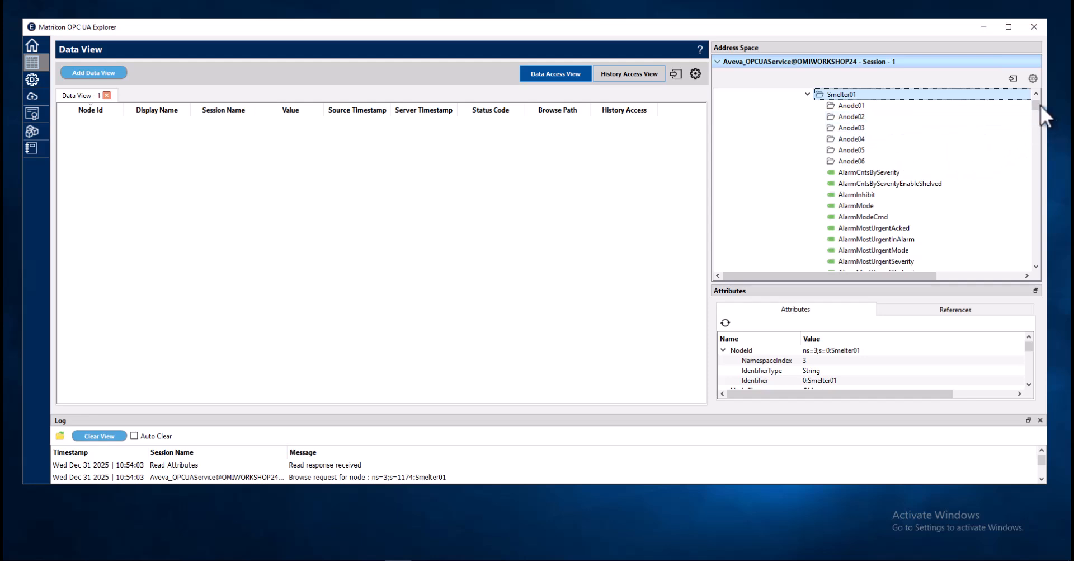
drag(1036, 115, 1035, 119)
drag(887, 99, 336, 139)
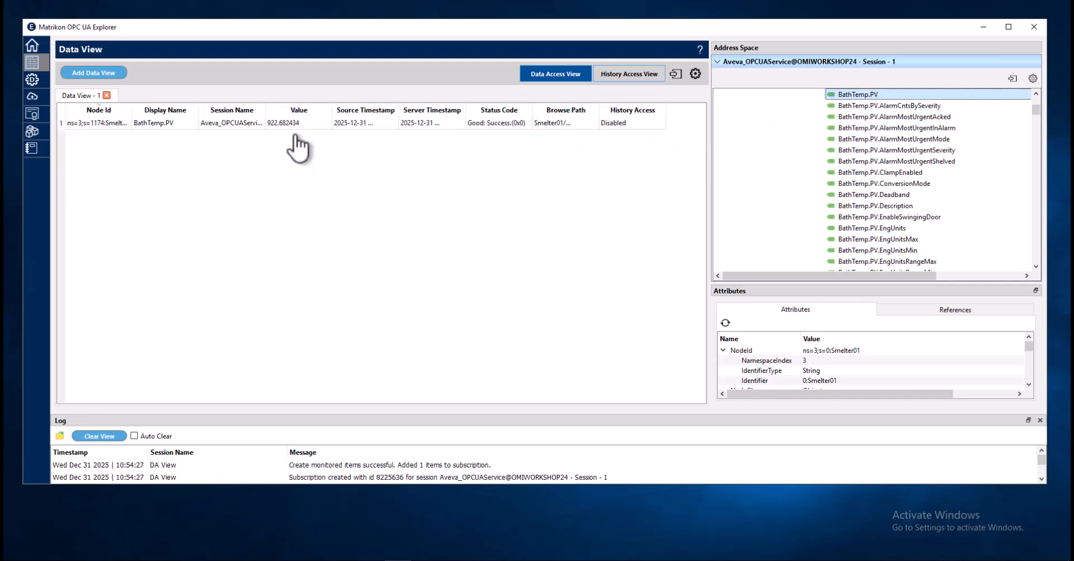
drag(1039, 112, 1035, 140)
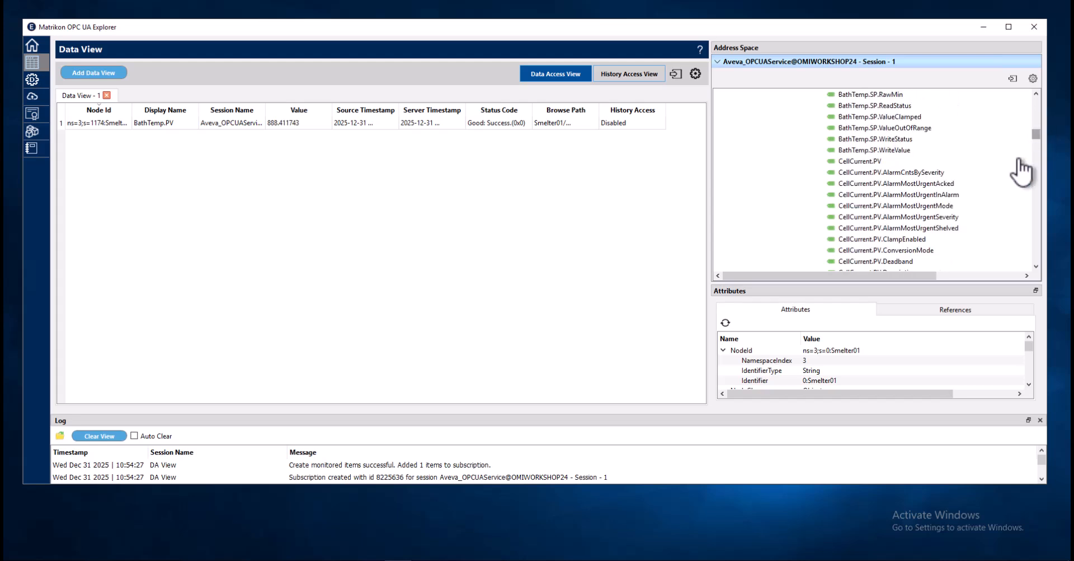
drag(862, 162, 194, 148)
Step: Expand Anode03 under Smelter01 and add its Current.PV tag to Data View - 1
drag(1037, 144, 1032, 103)
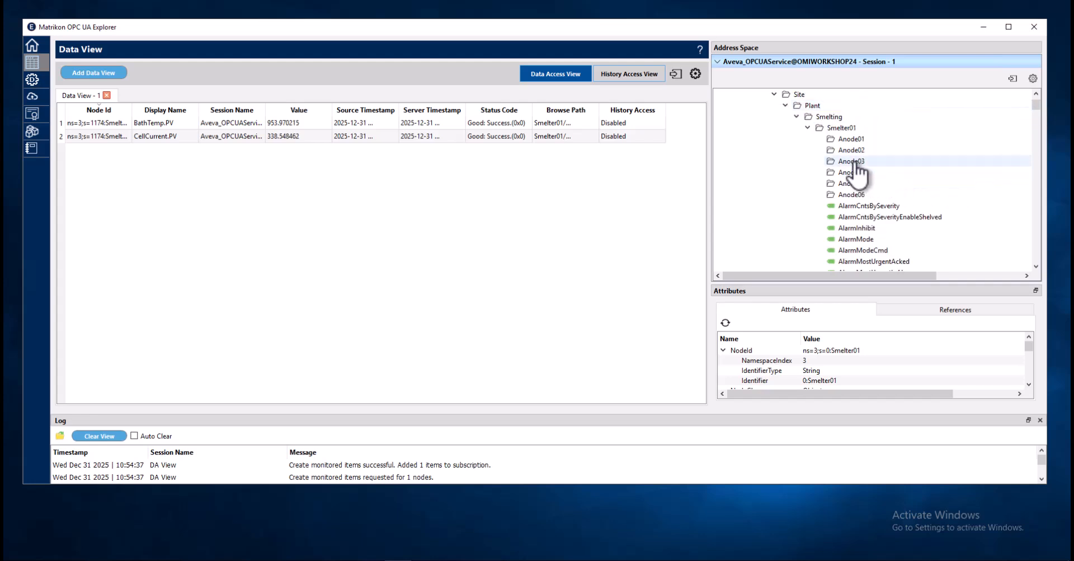
double_click(856, 163)
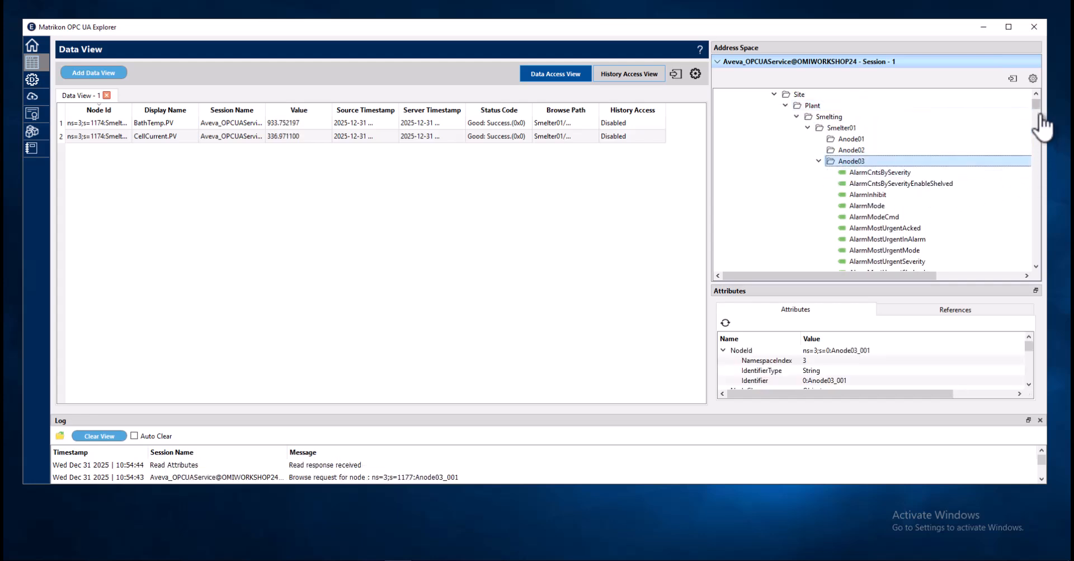
scroll(1036, 109, down, 5)
scroll(1037, 110, up, 1)
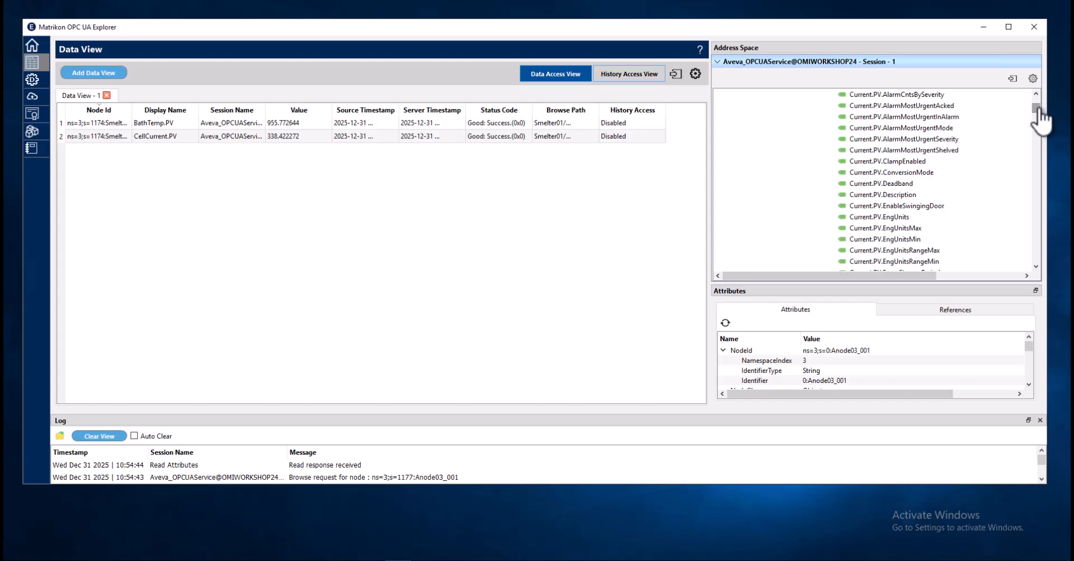
scroll(1040, 109, up, 1)
drag(859, 105, 492, 194)
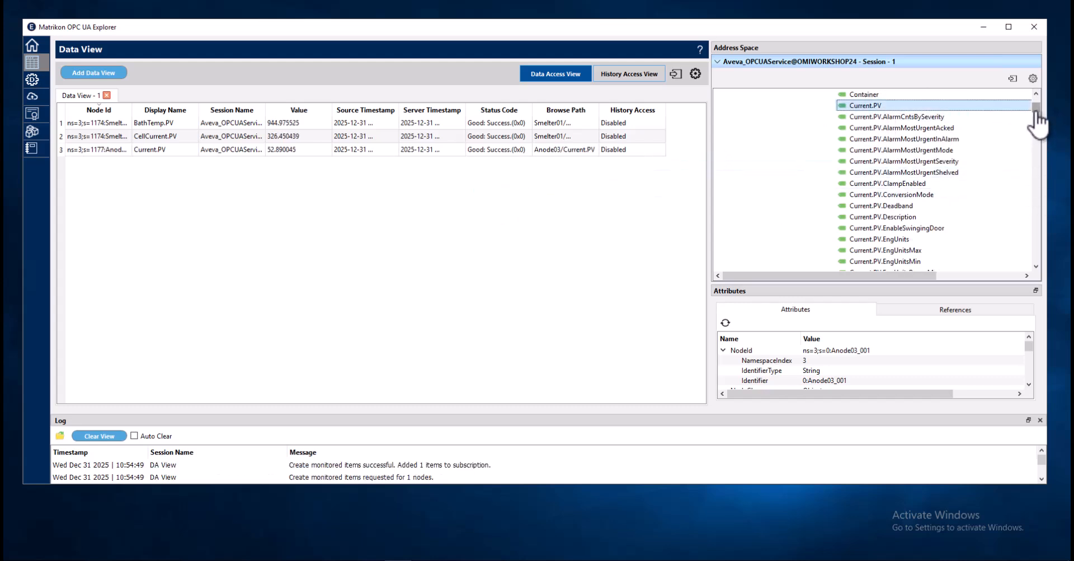
Step: Add Anode03's VoltageDrop.PV tag to Data View - 1
scroll(1037, 120, down, 1)
drag(1037, 111, 1033, 134)
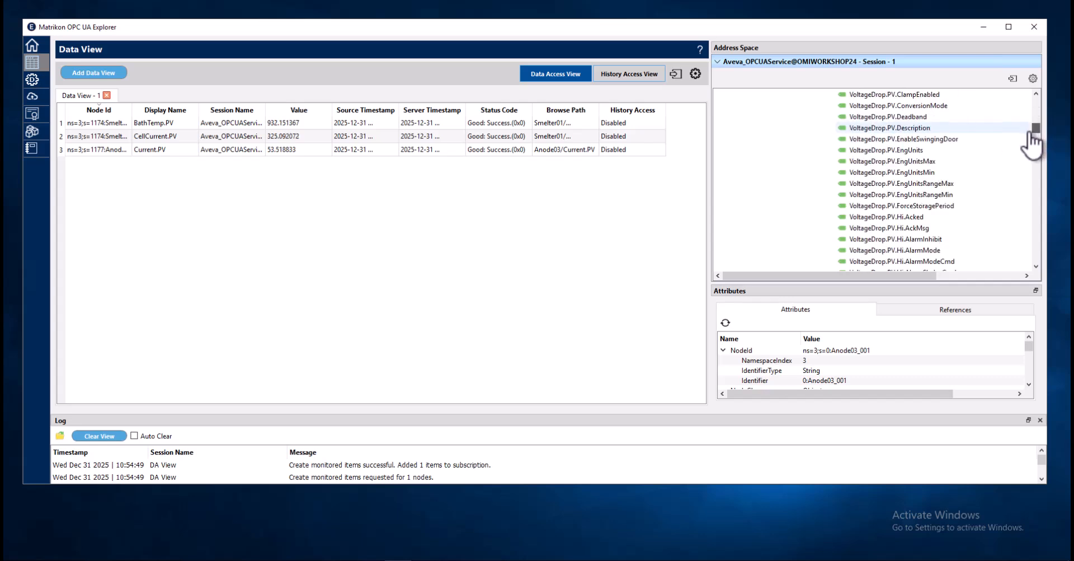
scroll(1033, 141, up, 3)
drag(870, 106, 338, 197)
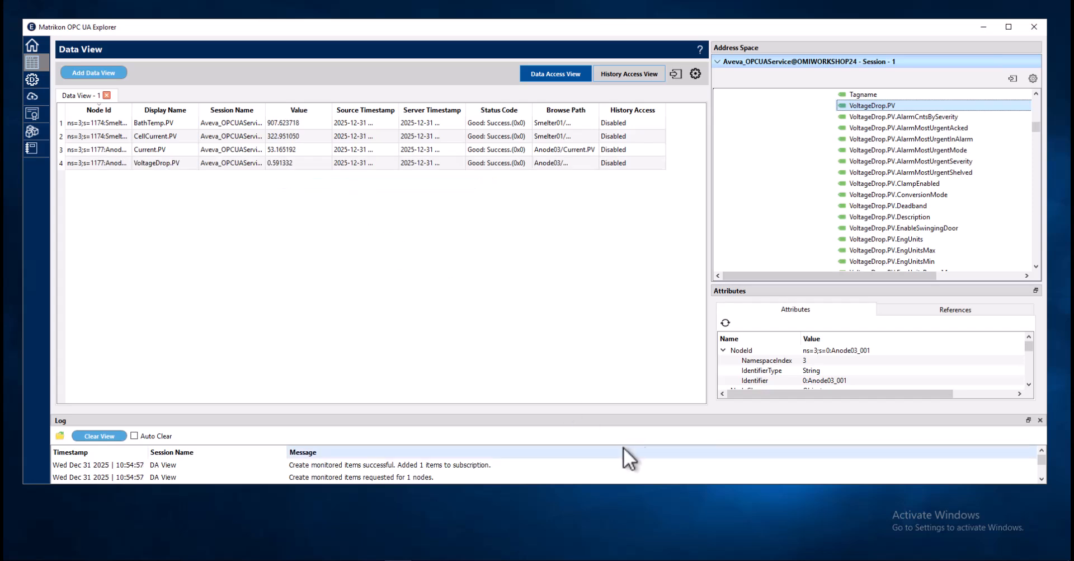
Step: Collapse the Anode03 node in the address space and return to the root of the tree
drag(1035, 134, 1041, 109)
click(819, 160)
drag(1039, 115, 1040, 104)
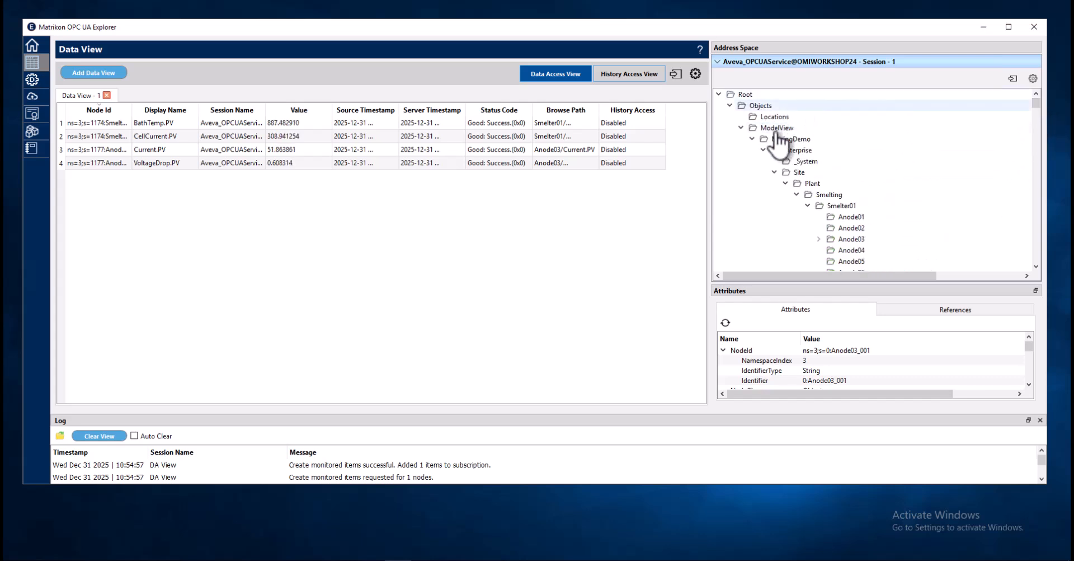